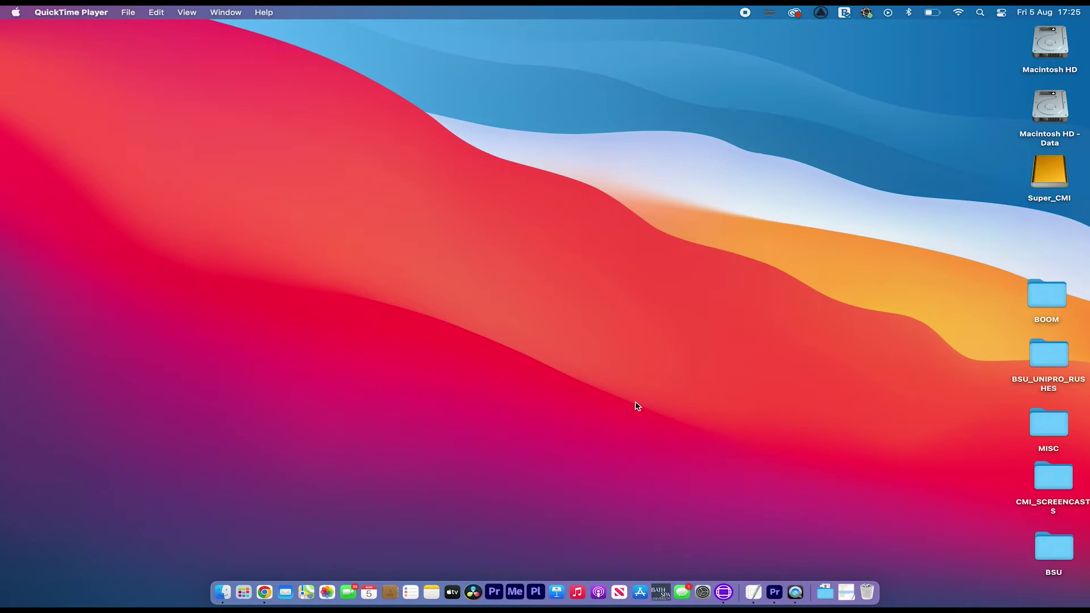
Step: Delete MCState from Applications > Avid Media Composer > Settings in Finder's list view
click(223, 592)
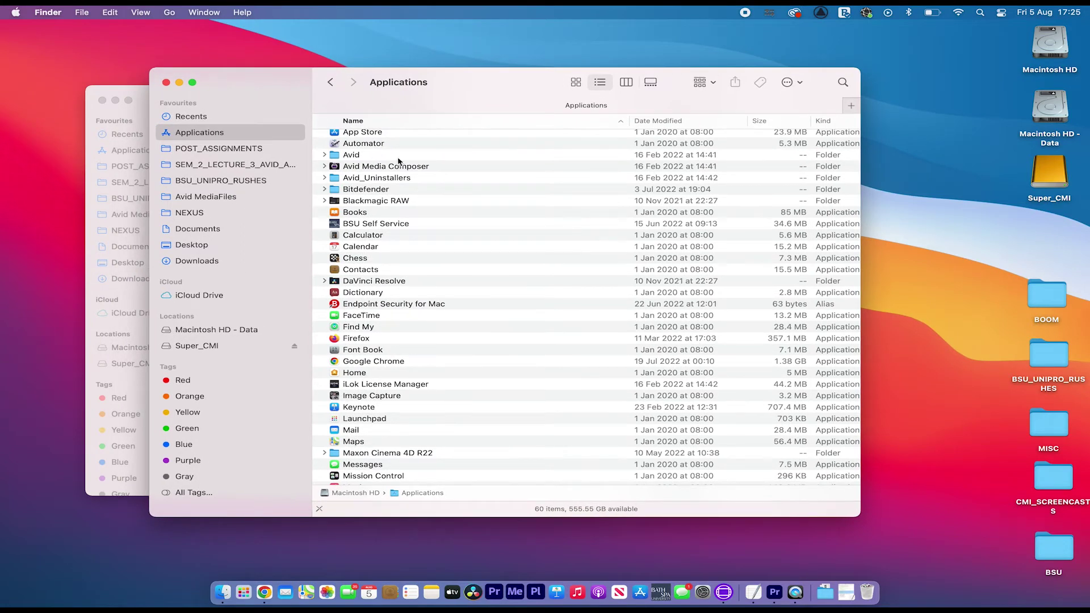
click(329, 168)
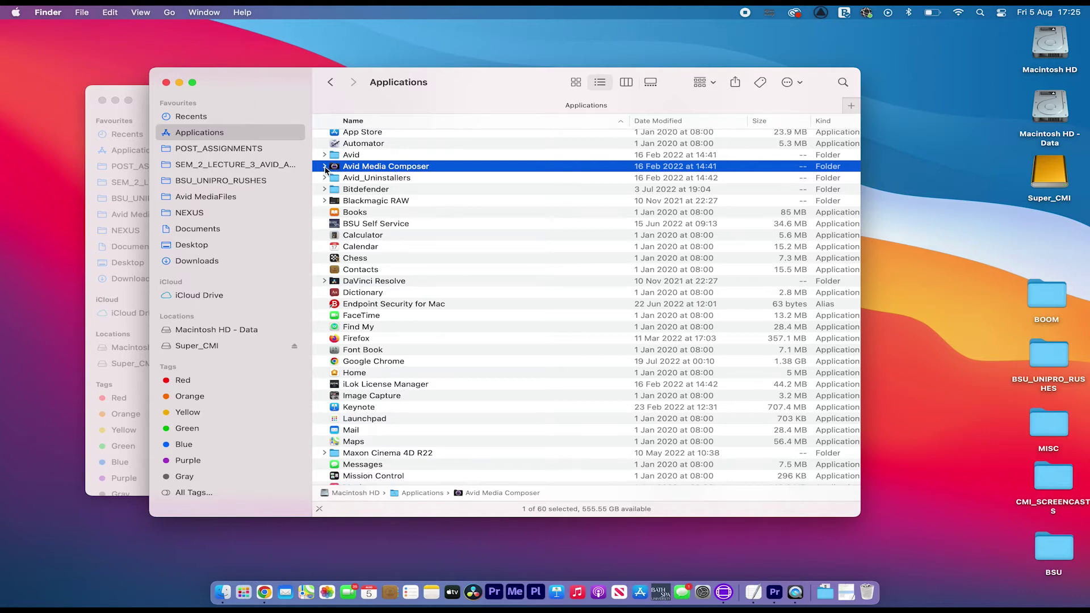
click(325, 166)
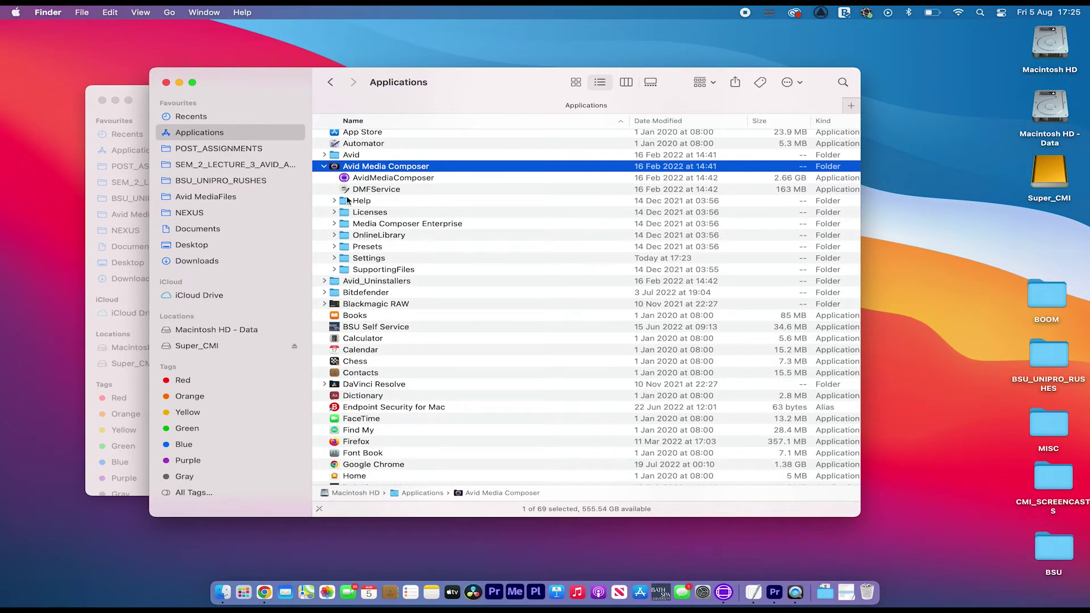
click(345, 259)
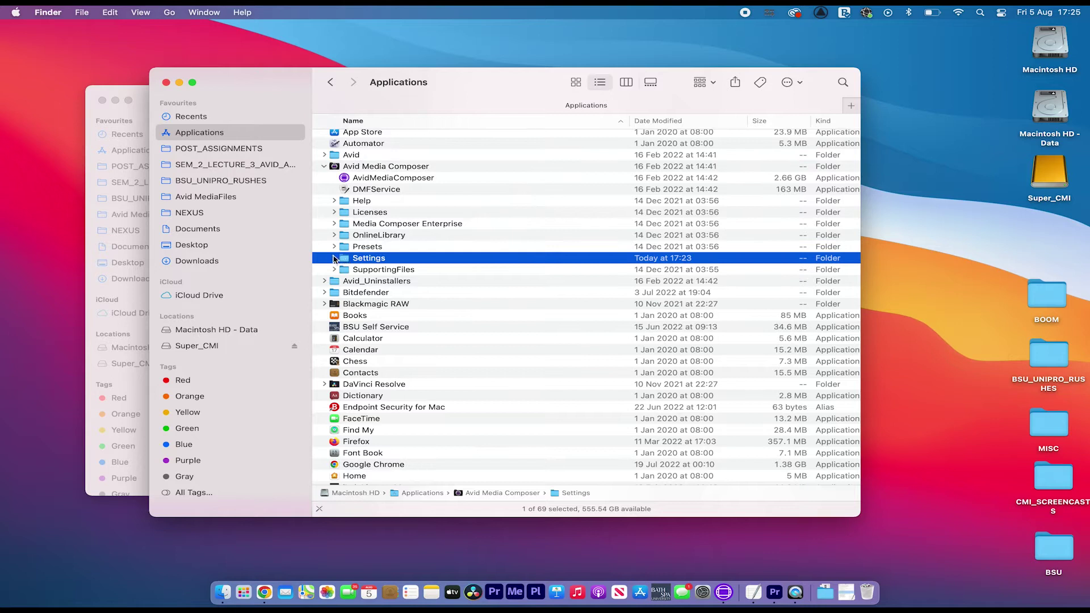
click(334, 259)
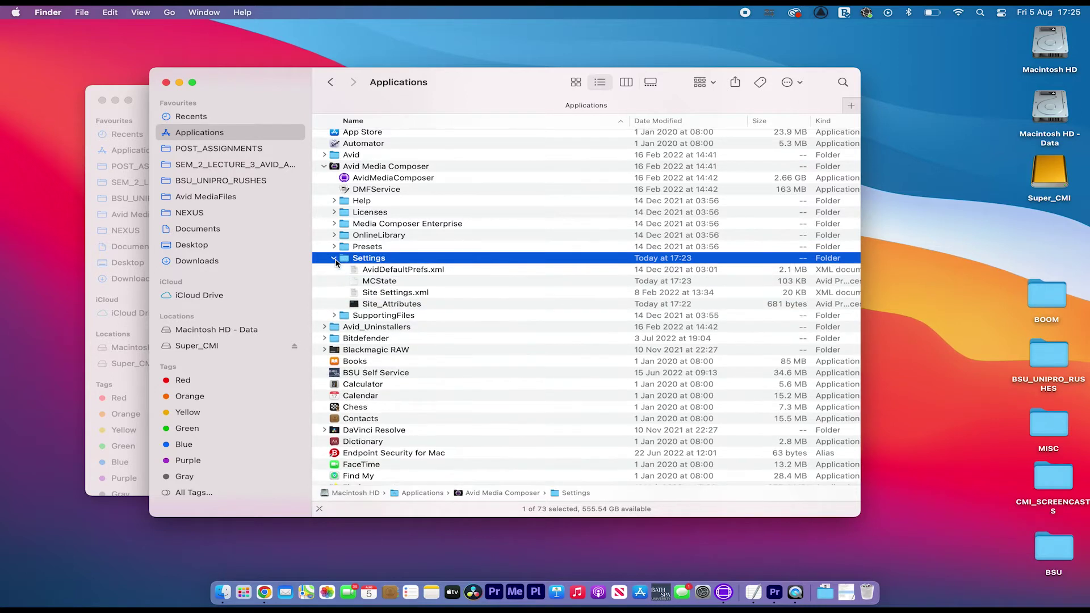
click(401, 282)
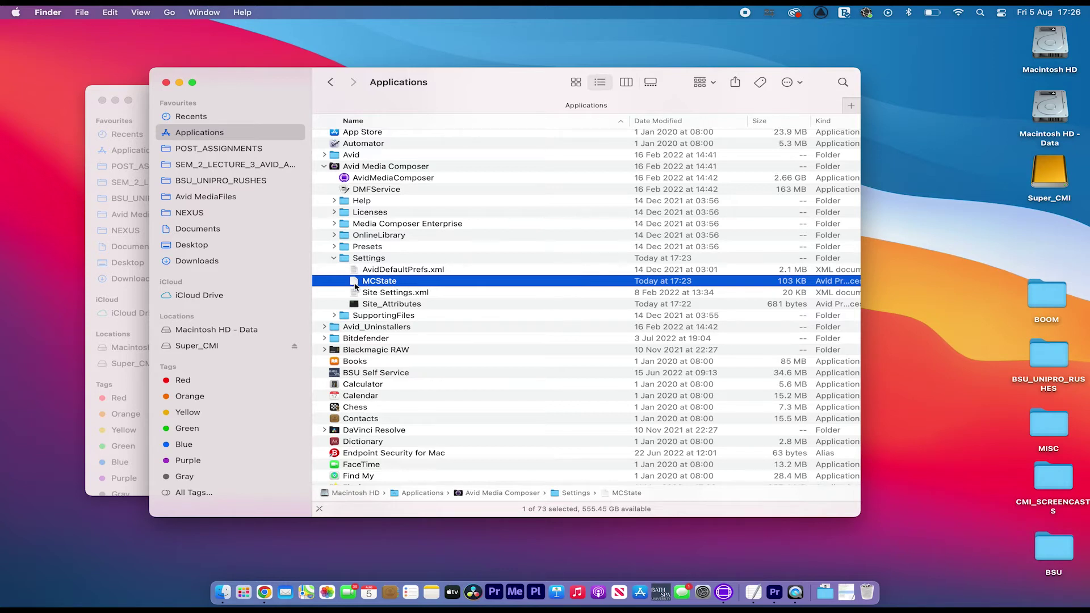
key(super+BackSpace)
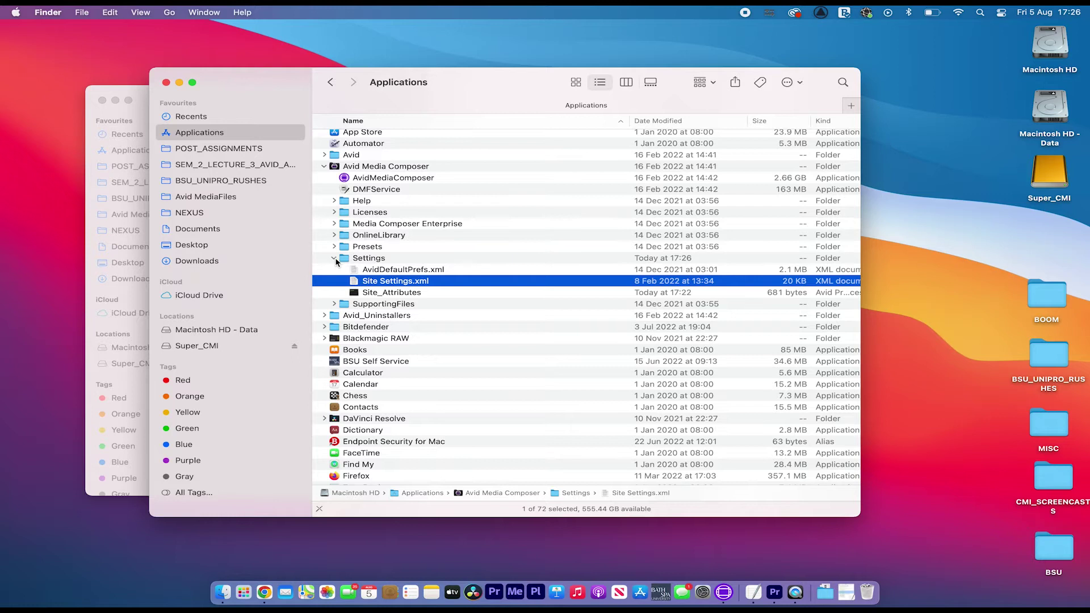
drag(258, 80, 282, 83)
Step: Bring the Macintosh HD window to the front and reposition it
click(162, 97)
drag(215, 102, 247, 78)
drag(777, 463, 788, 470)
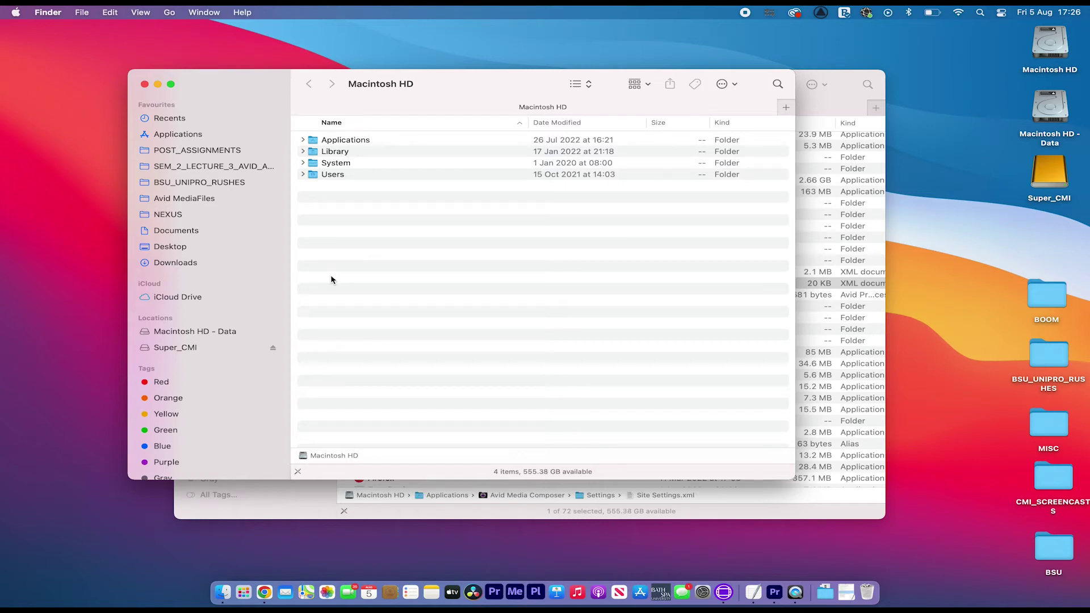
Step: Expand Users > Shared > AvidMediaComposer and open up the Avid MediaFiles folder
click(303, 174)
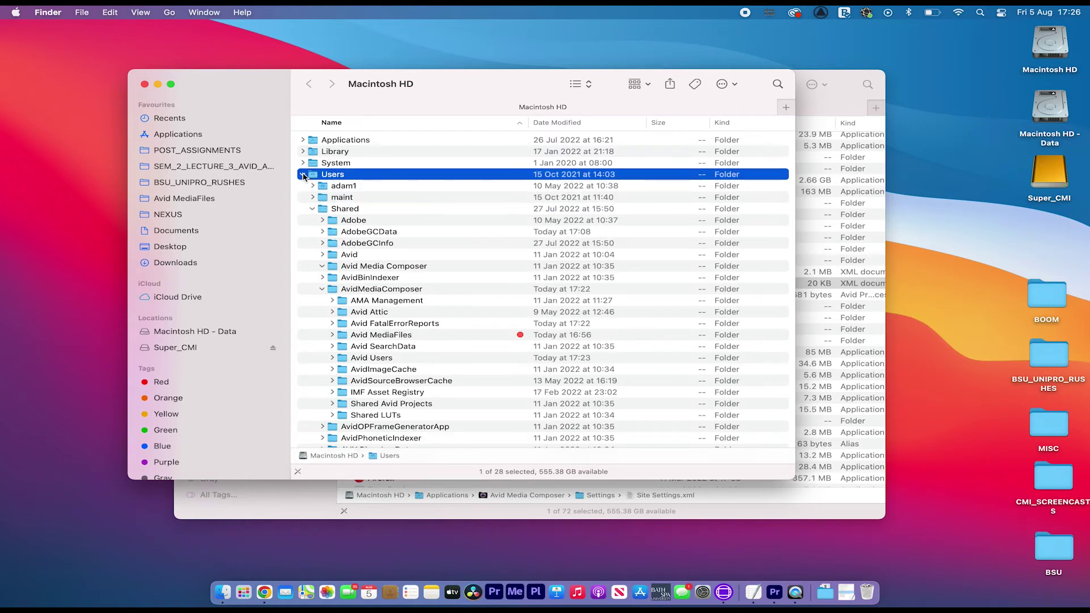
click(322, 211)
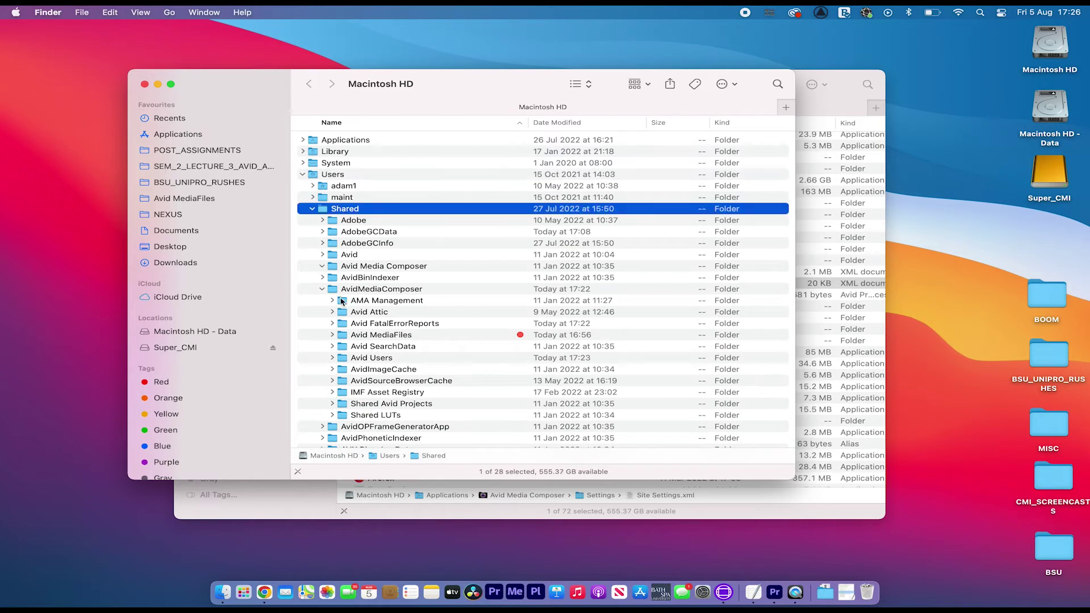
click(322, 289)
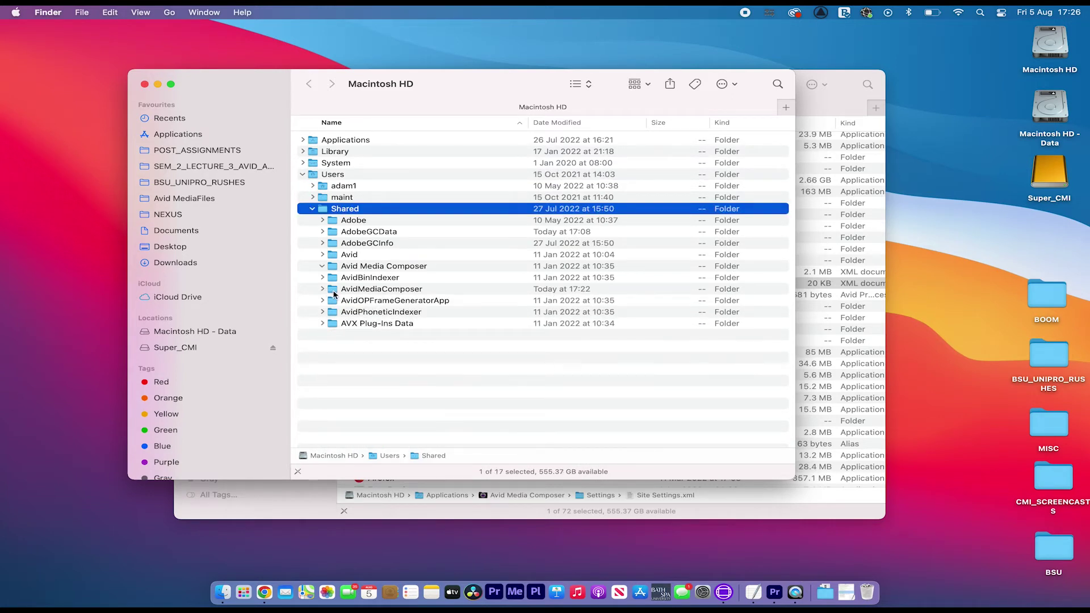
click(322, 289)
scroll(364, 311, down, 1)
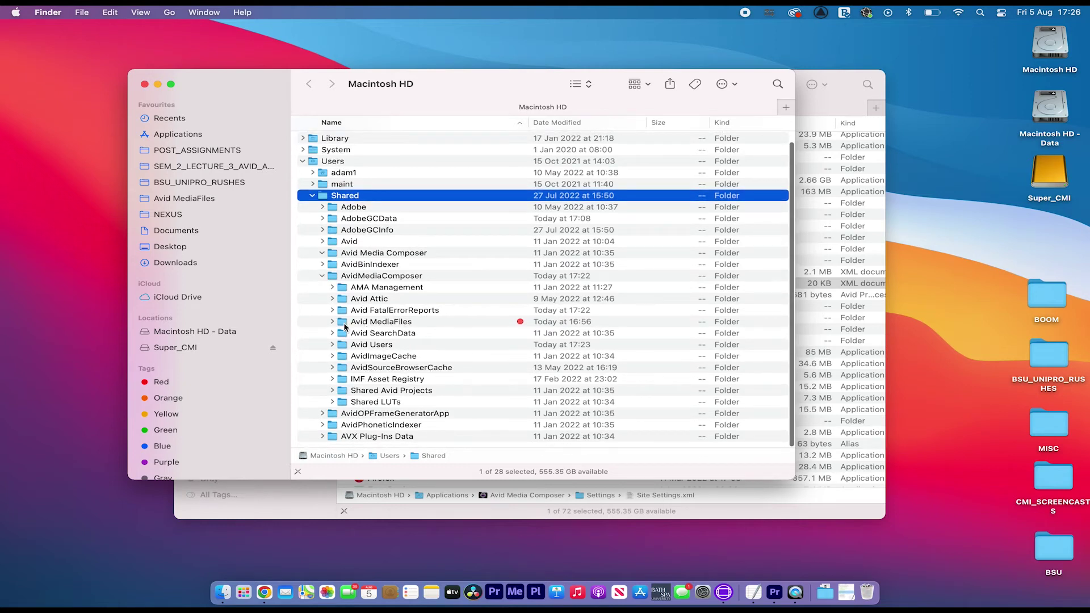
click(344, 324)
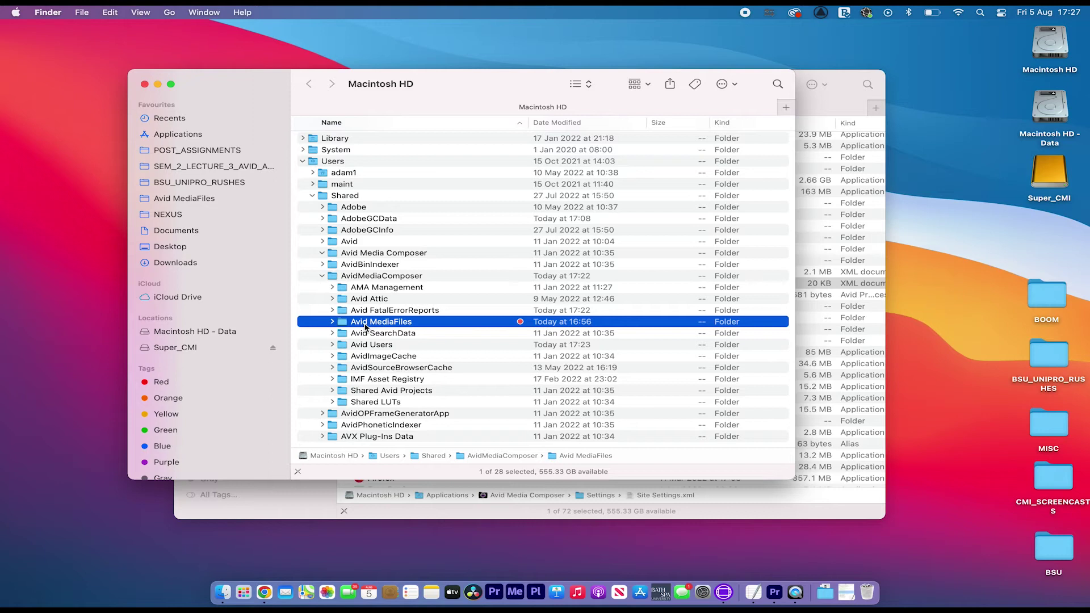
click(332, 322)
Step: In MXF folder 1, delete msmFMID.pmr and msmMMOB.mdb together
double_click(347, 335)
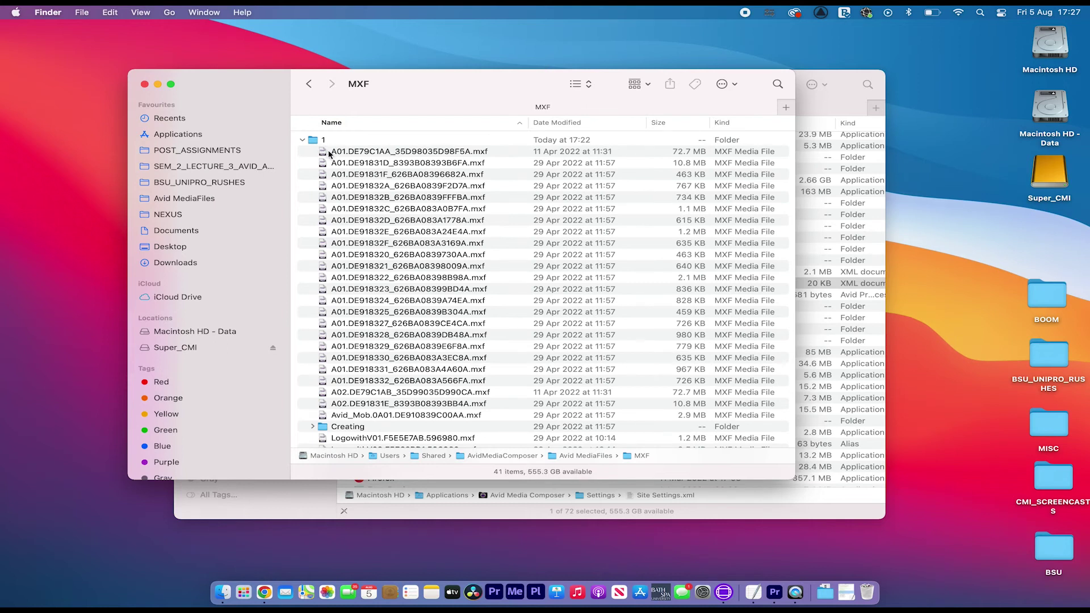
click(303, 139)
click(302, 140)
scroll(362, 165, down, 5)
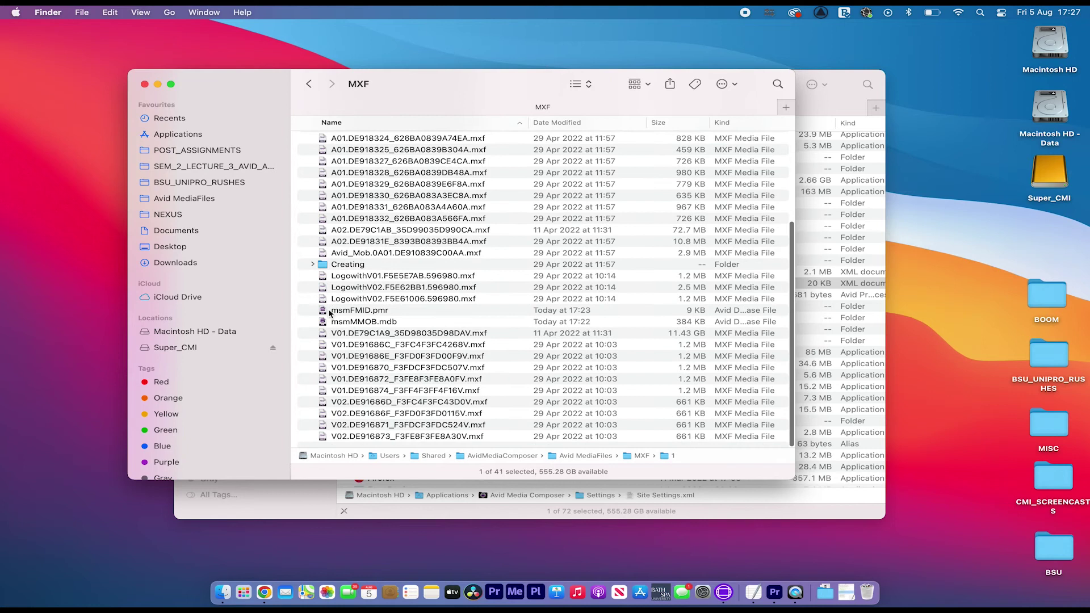
click(359, 312)
super+click(328, 323)
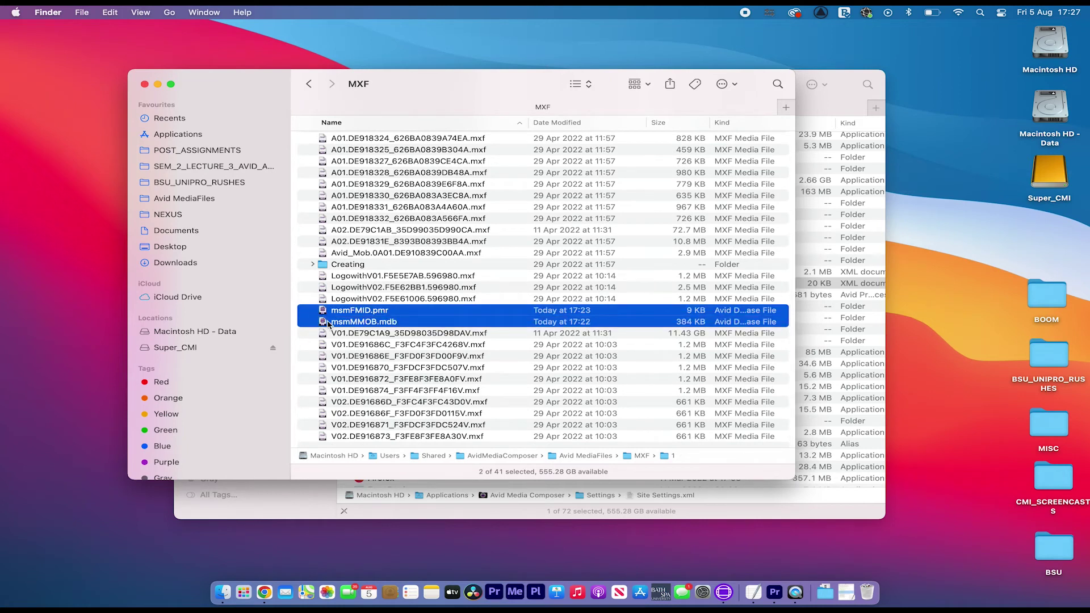
key(super+BackSpace)
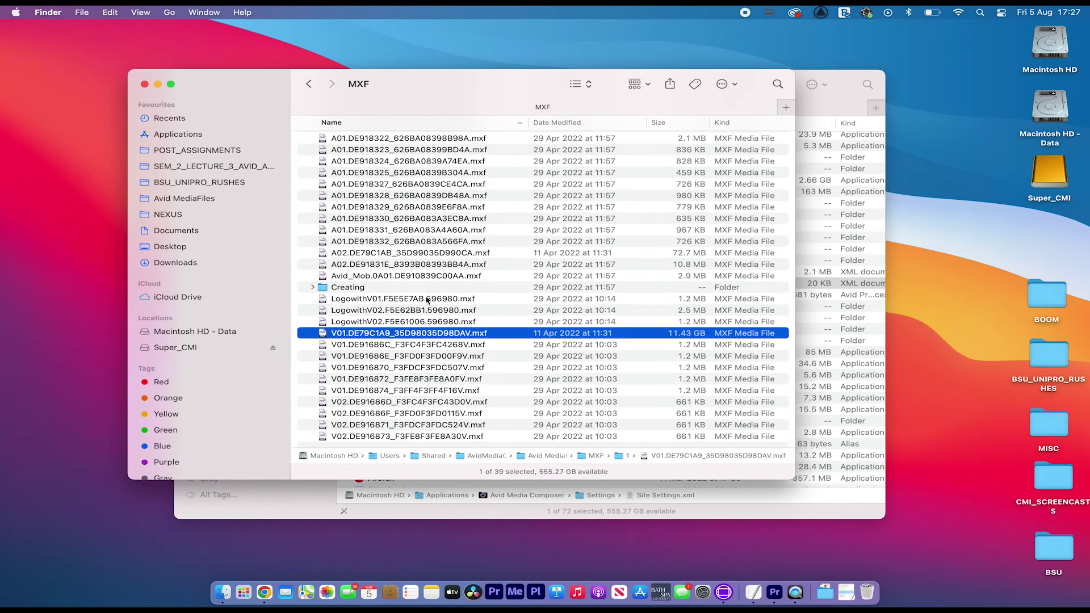
Step: Move the MXF window aside and bring the Applications window back in front
scroll(427, 300, up, 5)
scroll(427, 300, down, 5)
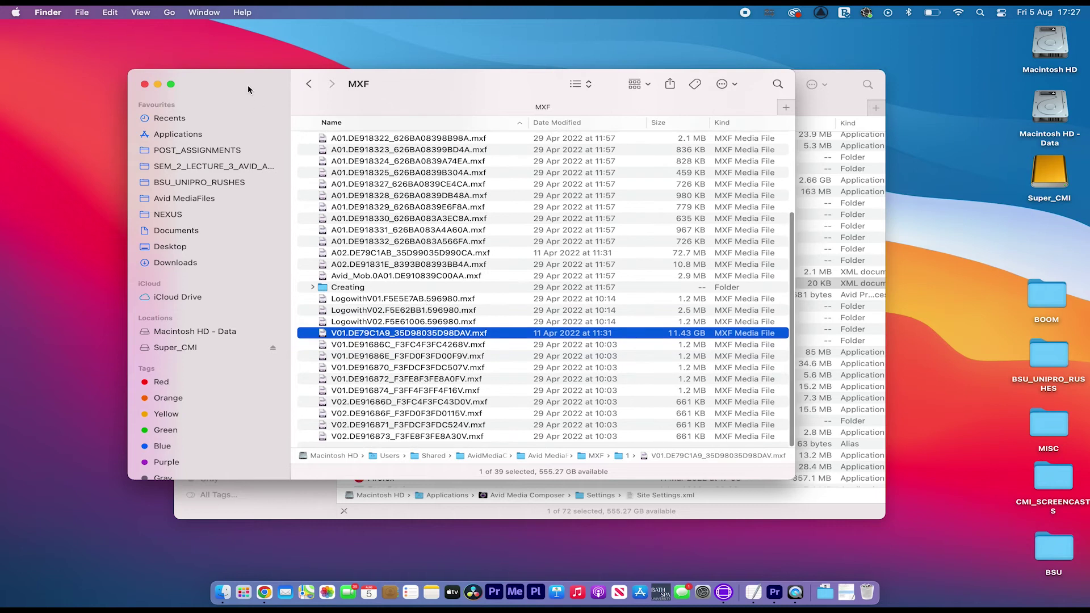
drag(248, 90, 236, 100)
drag(323, 76, 302, 57)
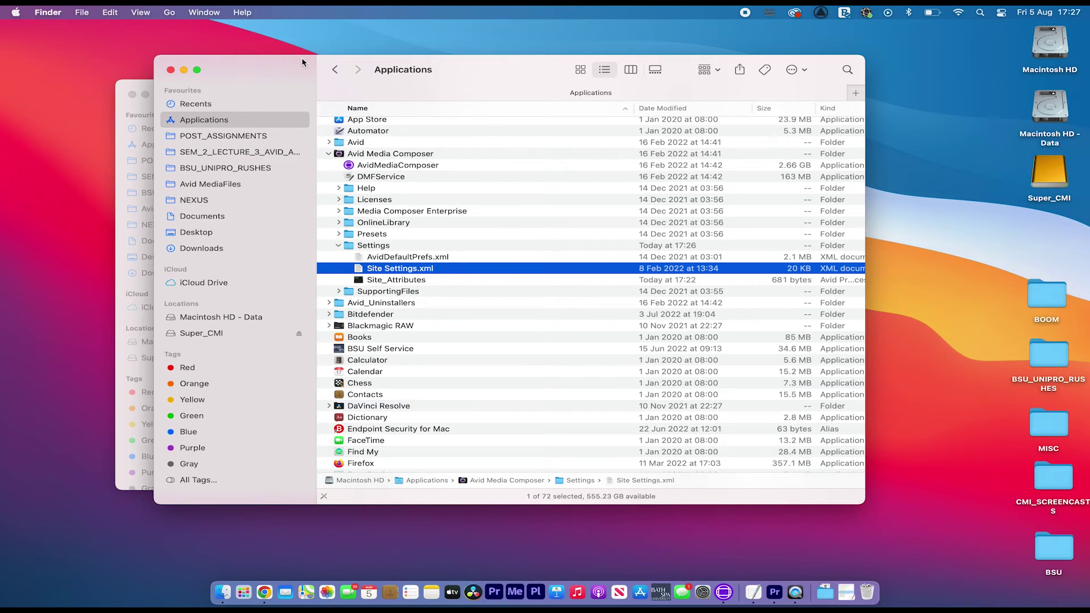
Step: Relaunch Avid Media Composer and lift the V2 title from 01:00:06:02 to 01:00:09:07
click(723, 594)
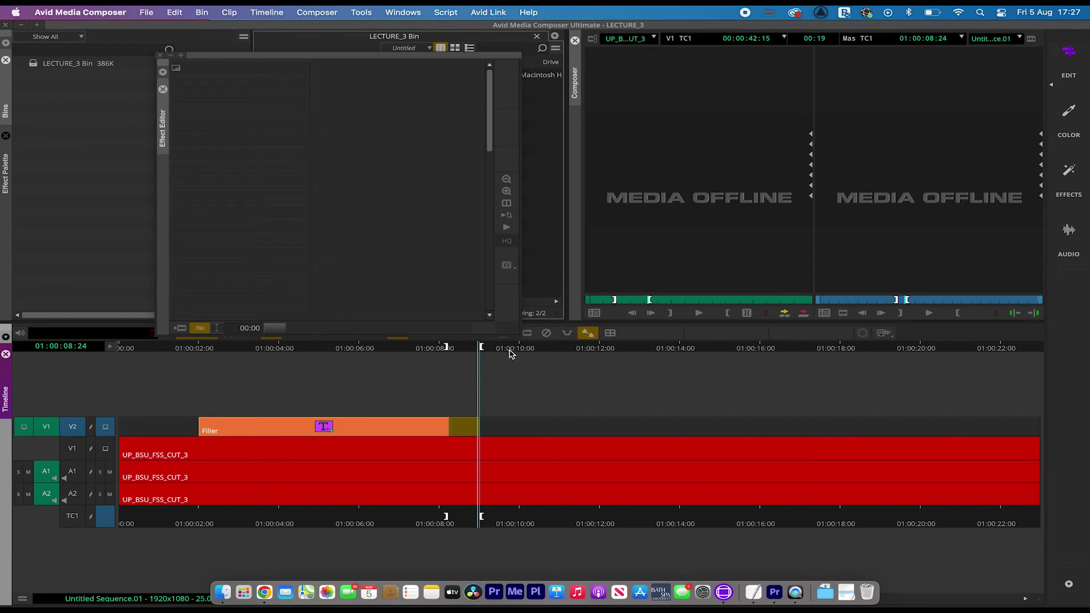
mouse_move(509, 350)
mouse_down()
mouse_move(569, 356)
mouse_move(420, 347)
mouse_move(539, 370)
mouse_move(582, 351)
mouse_move(364, 347)
mouse_move(492, 349)
mouse_up()
key(i)
key(o)
key(i)
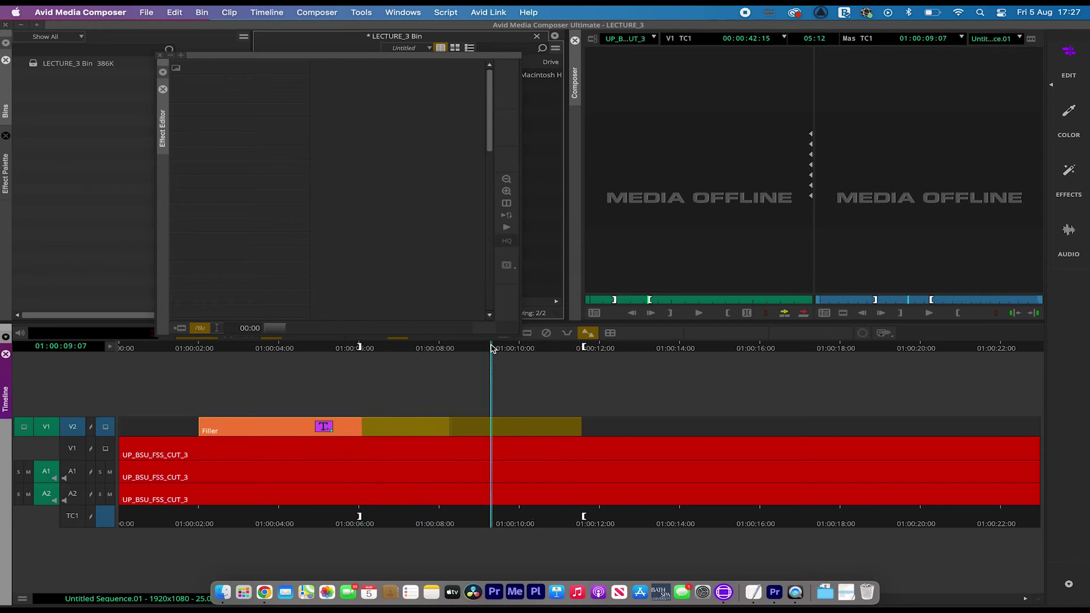
key(o)
key(z)
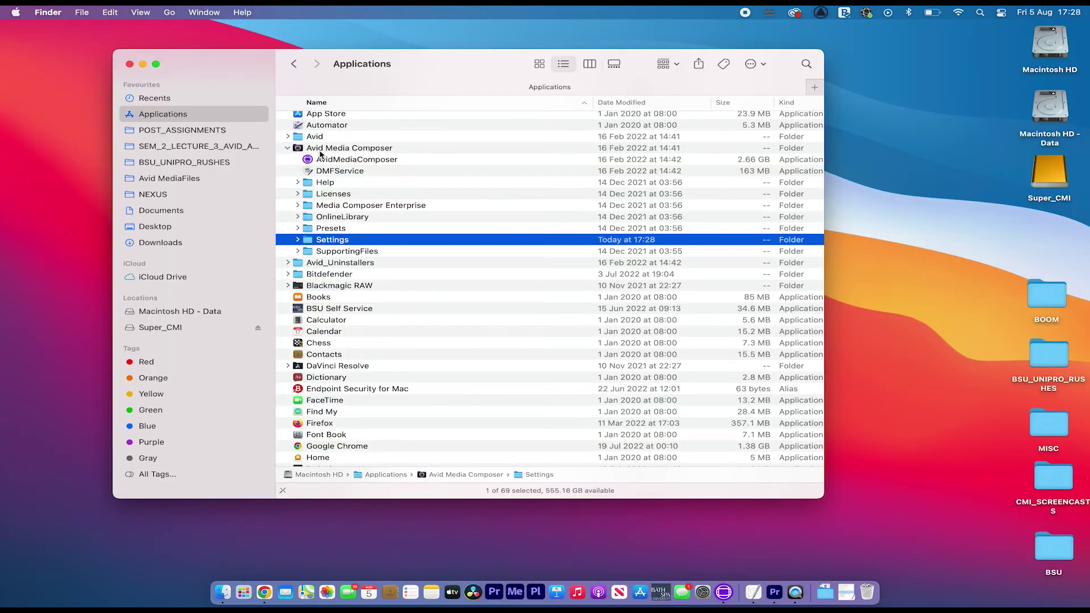
Step: Confirm the regenerated MCState file in Avid Media Composer's Settings folder
click(339, 149)
click(304, 240)
click(299, 240)
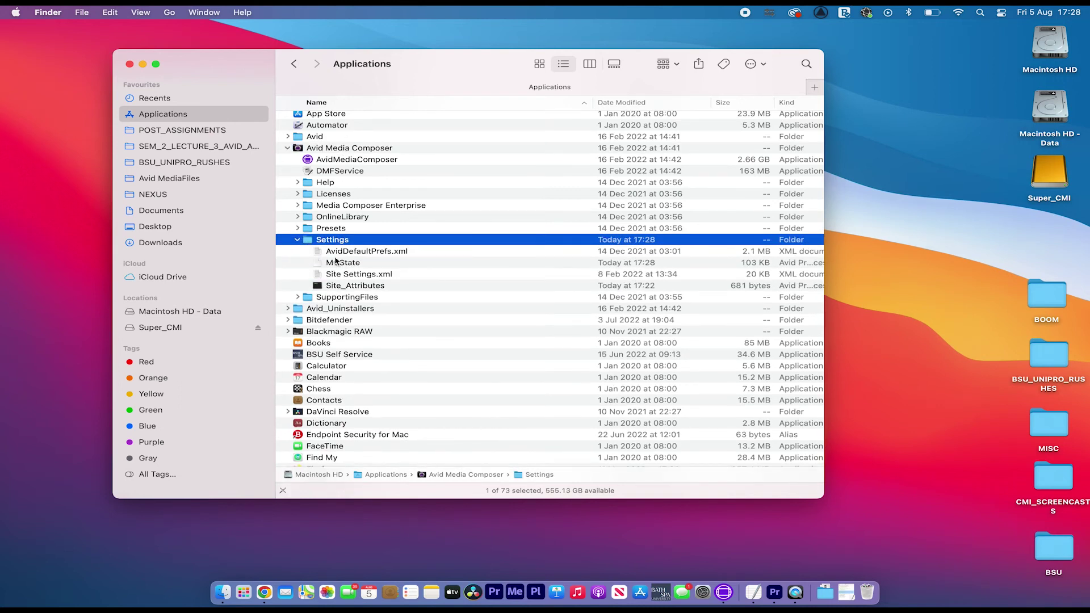
click(347, 264)
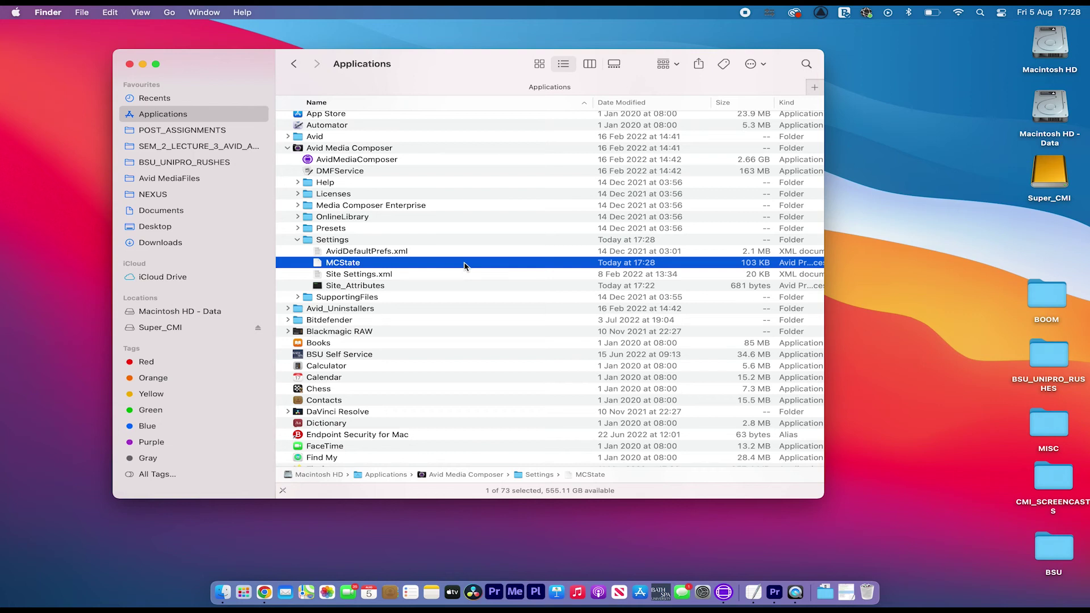
Step: Find the regenerated msmFMID.pmr in Avid MediaFiles > MXF, then close both Finder windows
drag(238, 66, 317, 183)
click(236, 114)
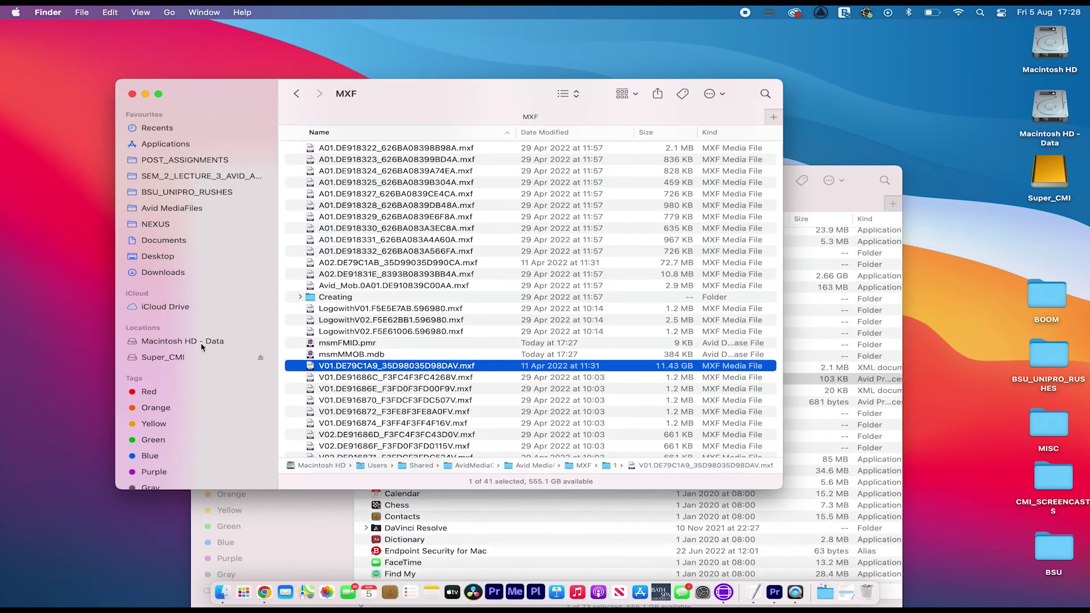
click(193, 209)
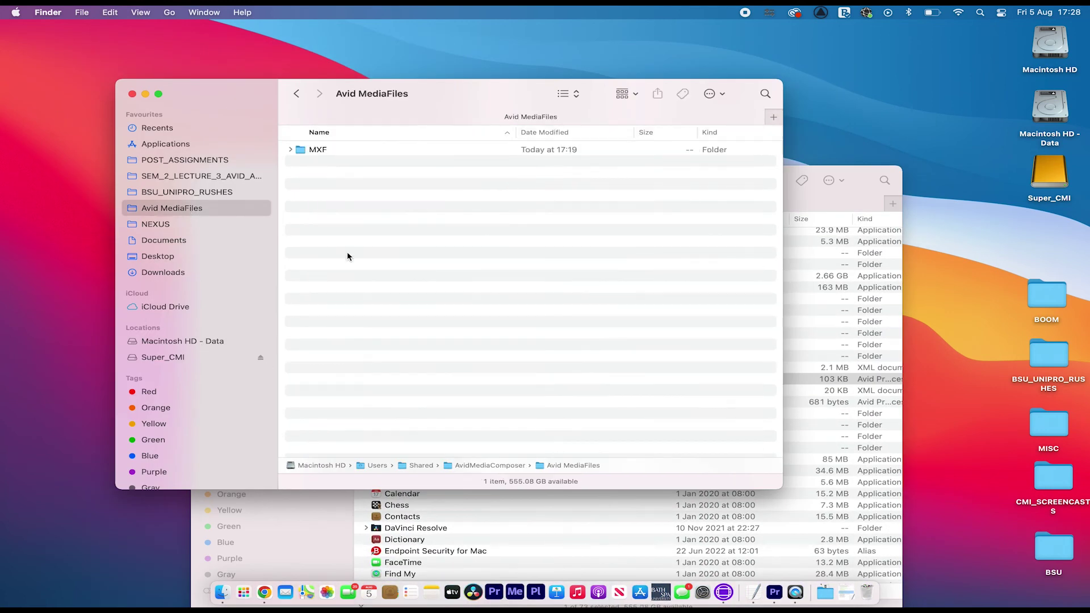
click(289, 151)
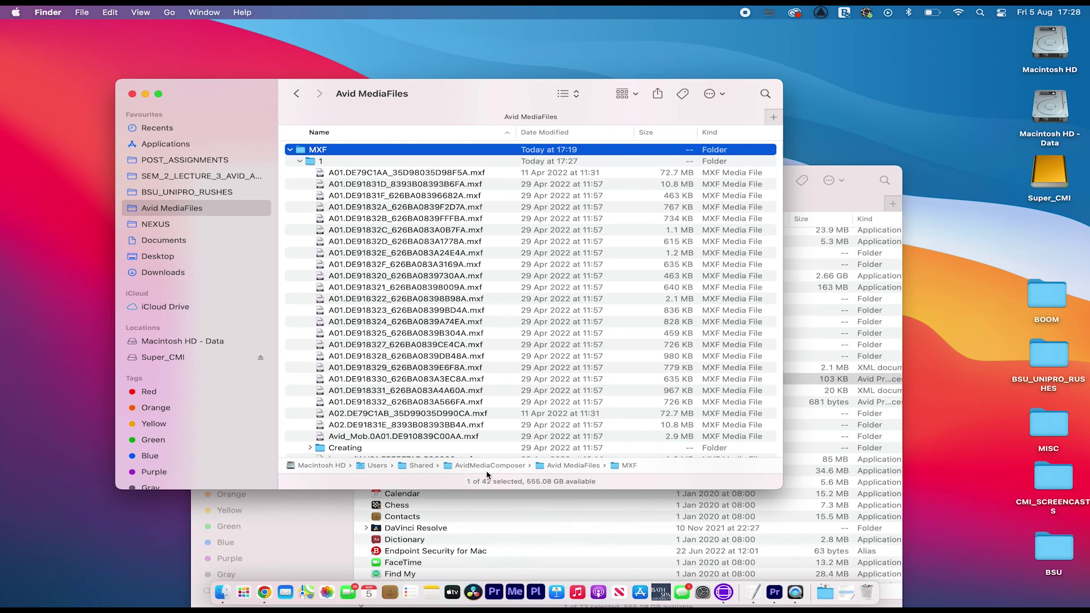
scroll(360, 219, down, 1)
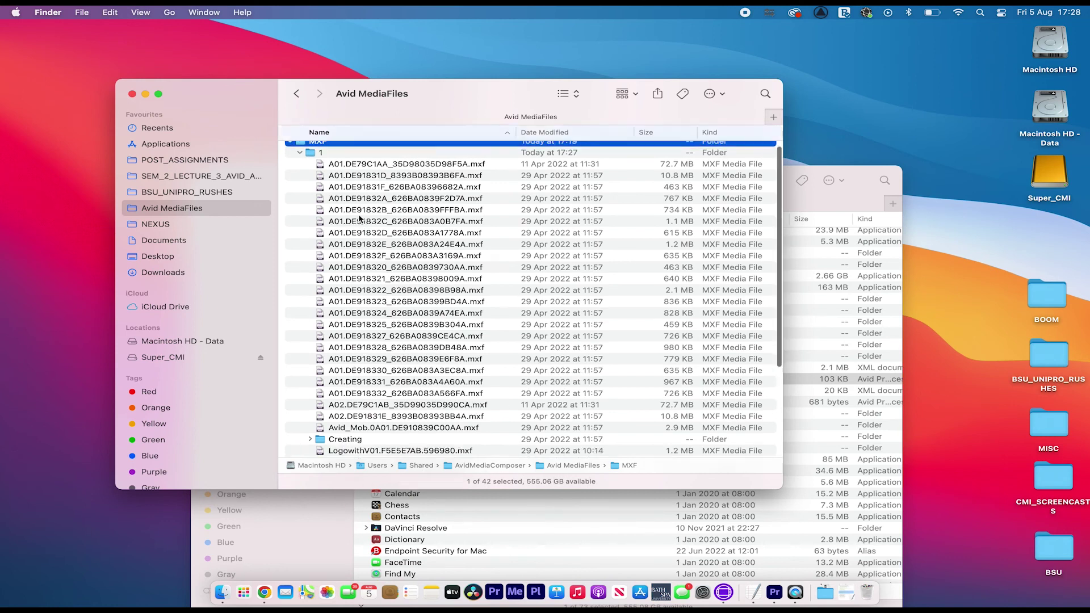
scroll(359, 218, down, 5)
click(318, 399)
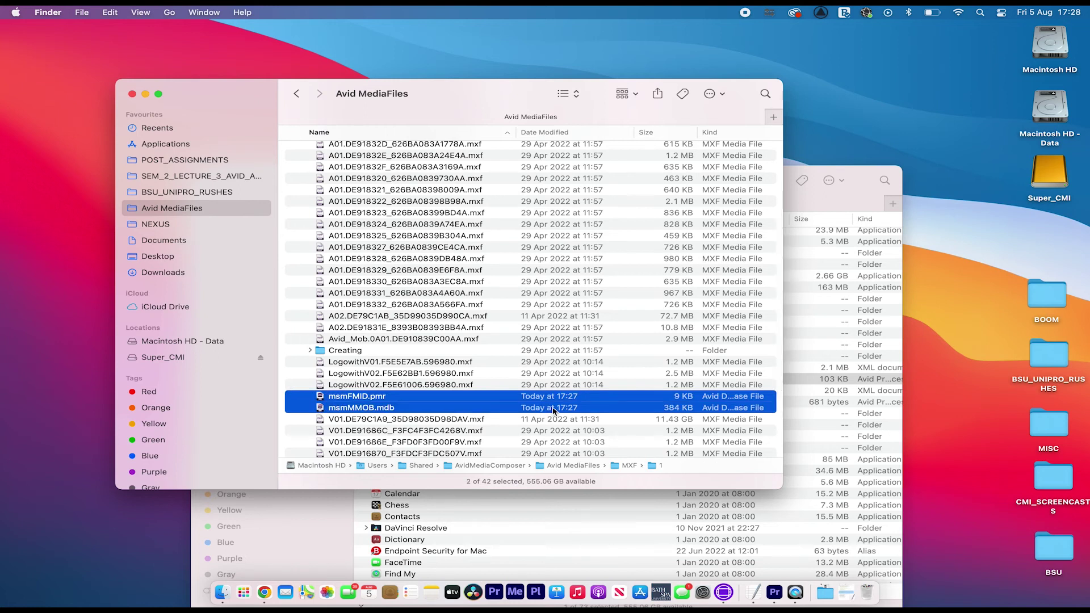
click(131, 93)
click(209, 180)
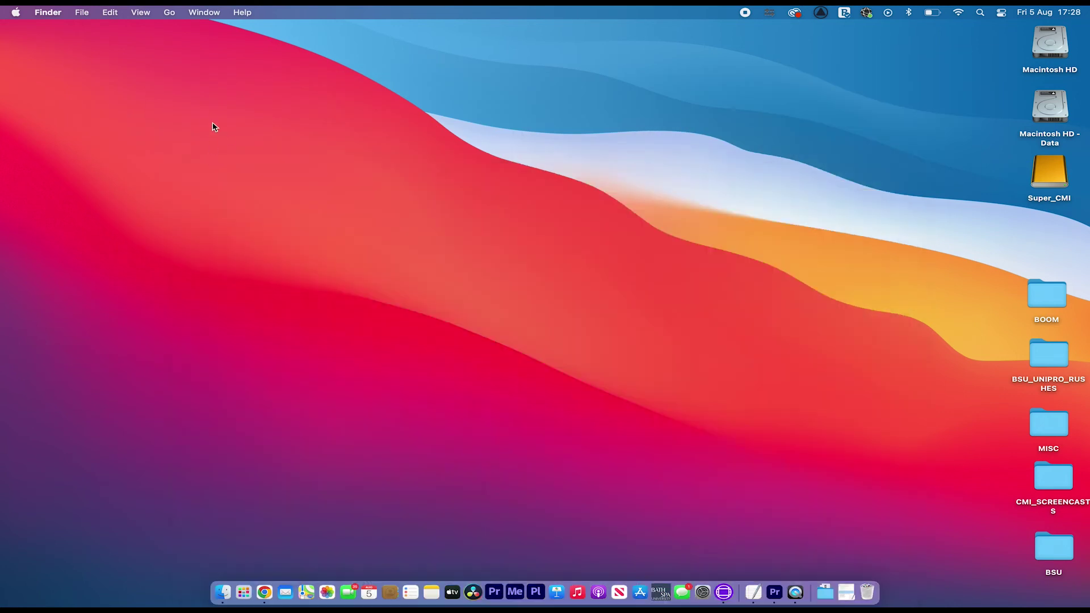